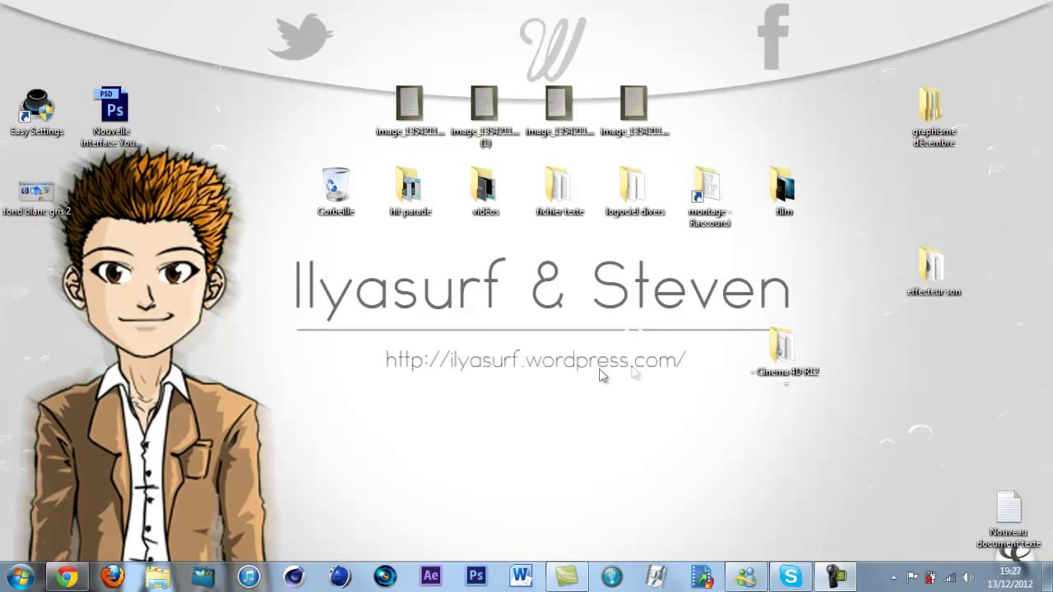
- Open the redsn0w_win_0.9.15b3 folder on drive D:, inside idevice, jailbreack, jailbreak ios 6.0.1
left_click(159, 577)
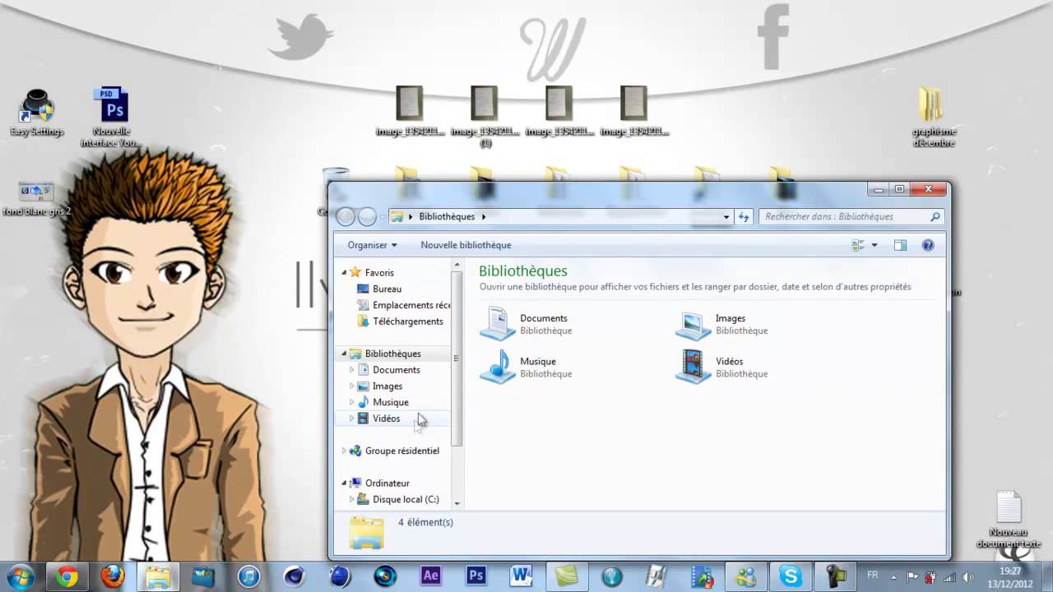
left_click_drag(453, 430, 454, 451)
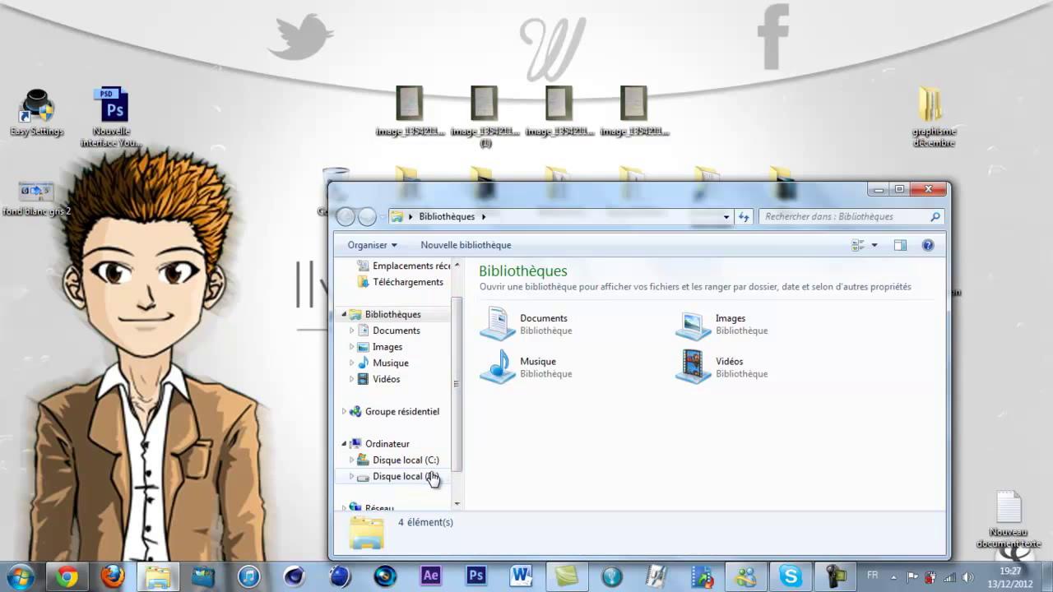
left_click(429, 477)
double_click(527, 329)
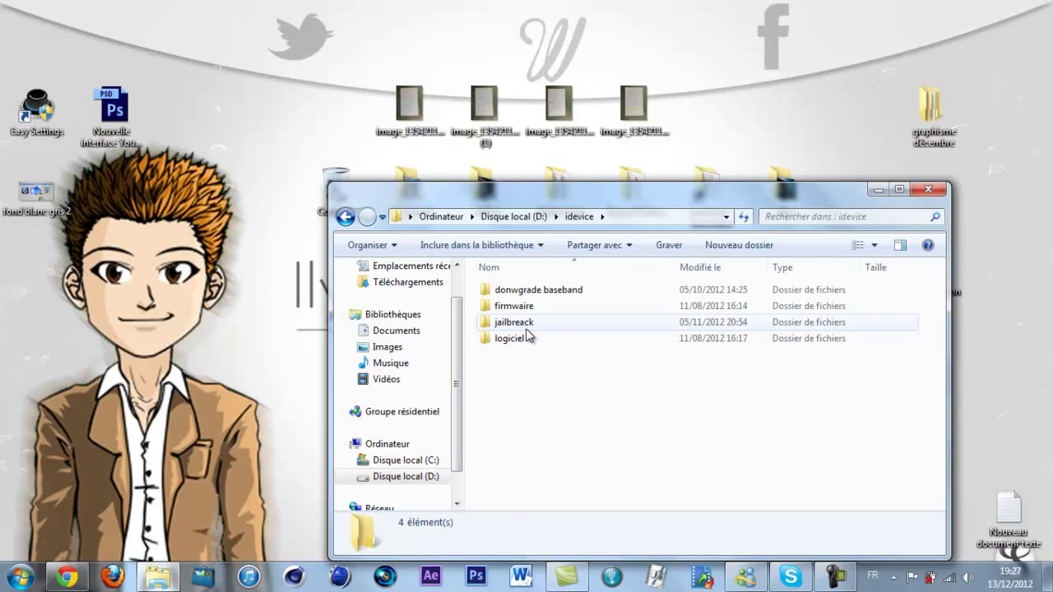
double_click(529, 323)
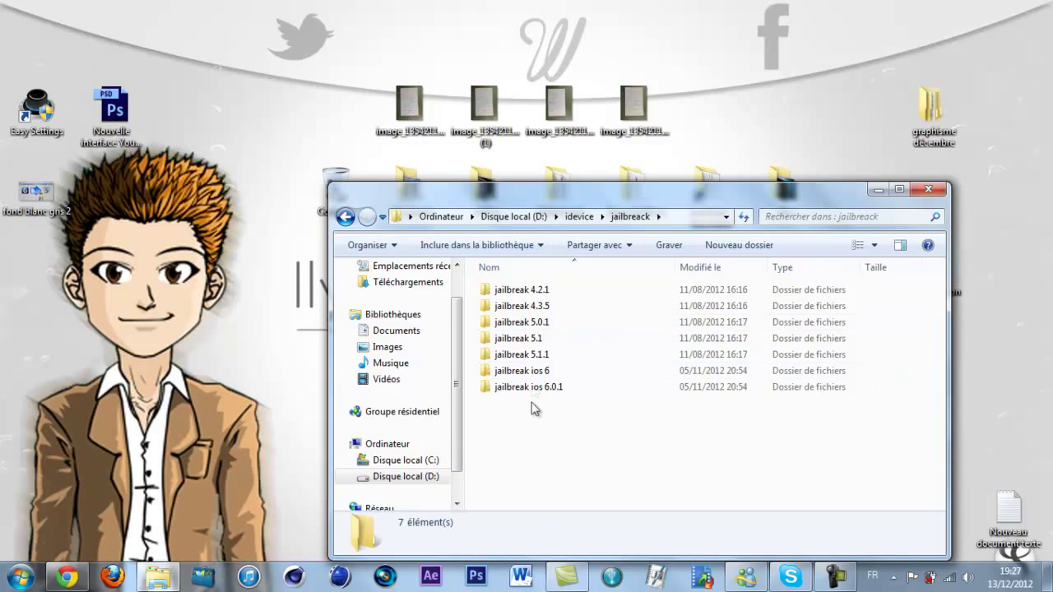
double_click(547, 388)
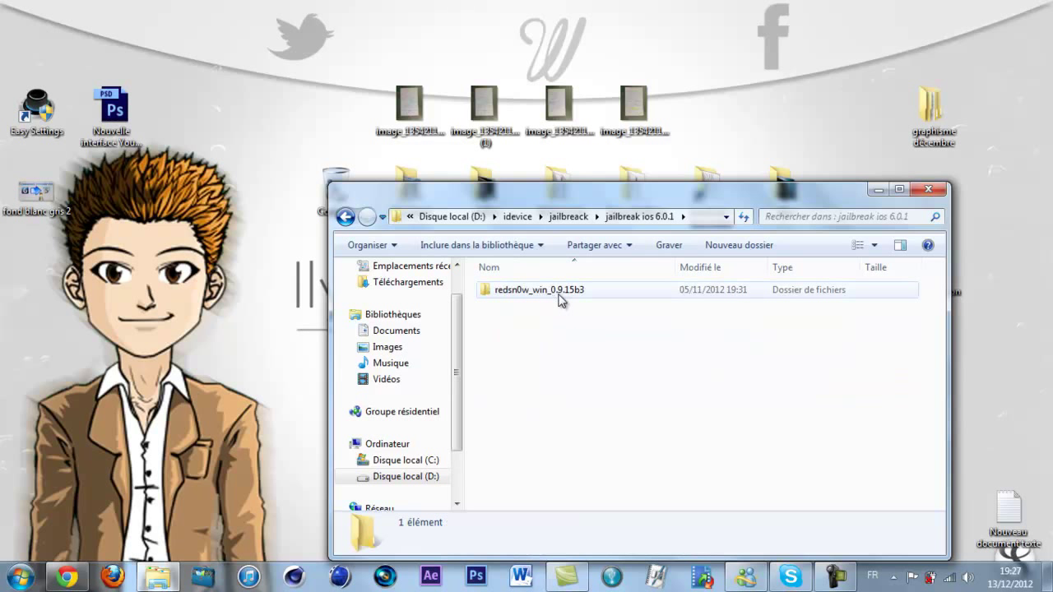
double_click(563, 293)
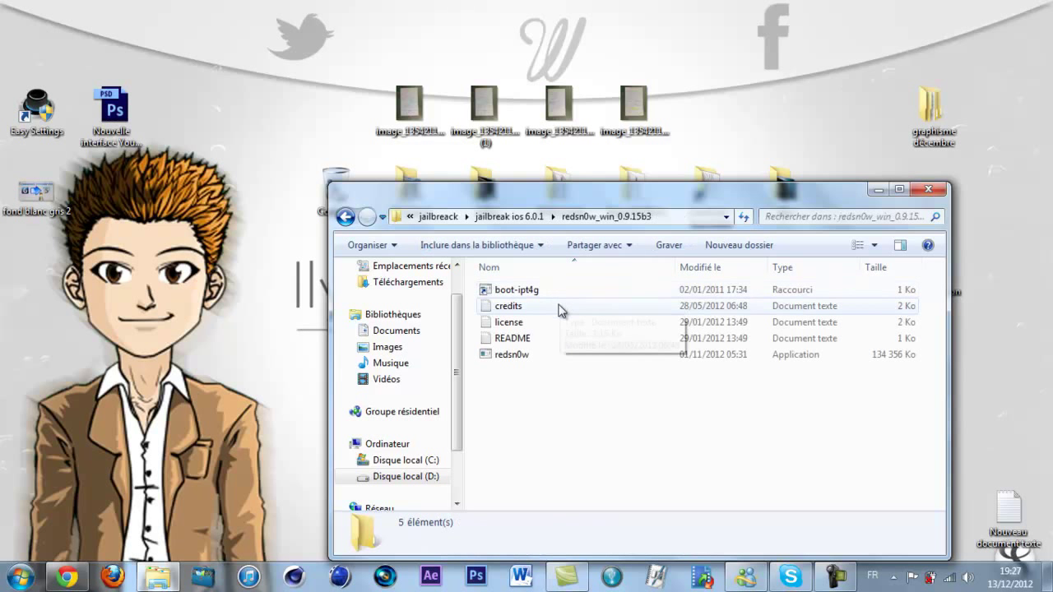
- Run the redsn0w application as administrator
double_click(523, 354)
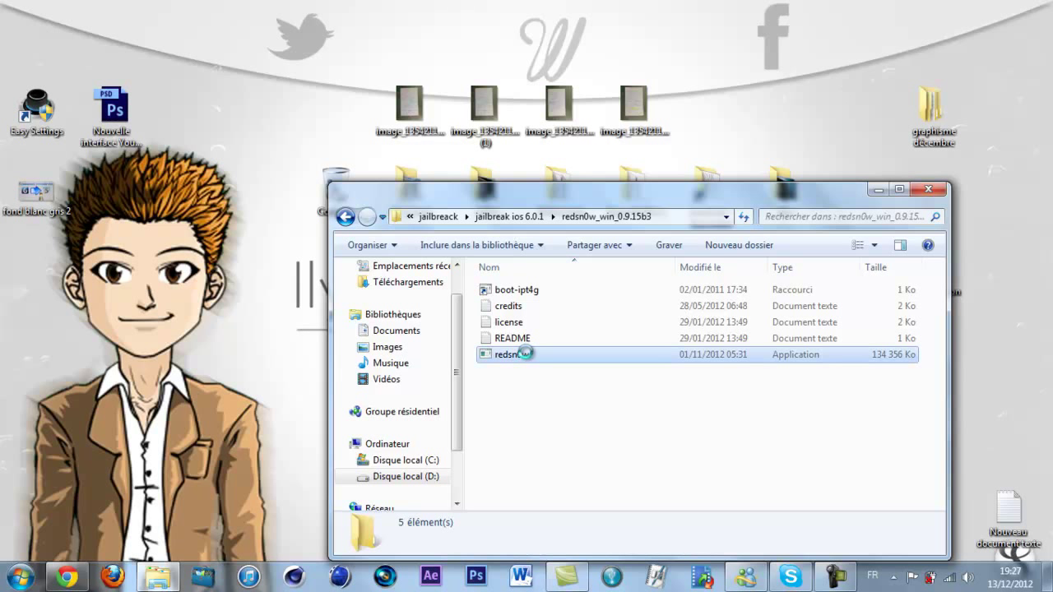
right_click(527, 354)
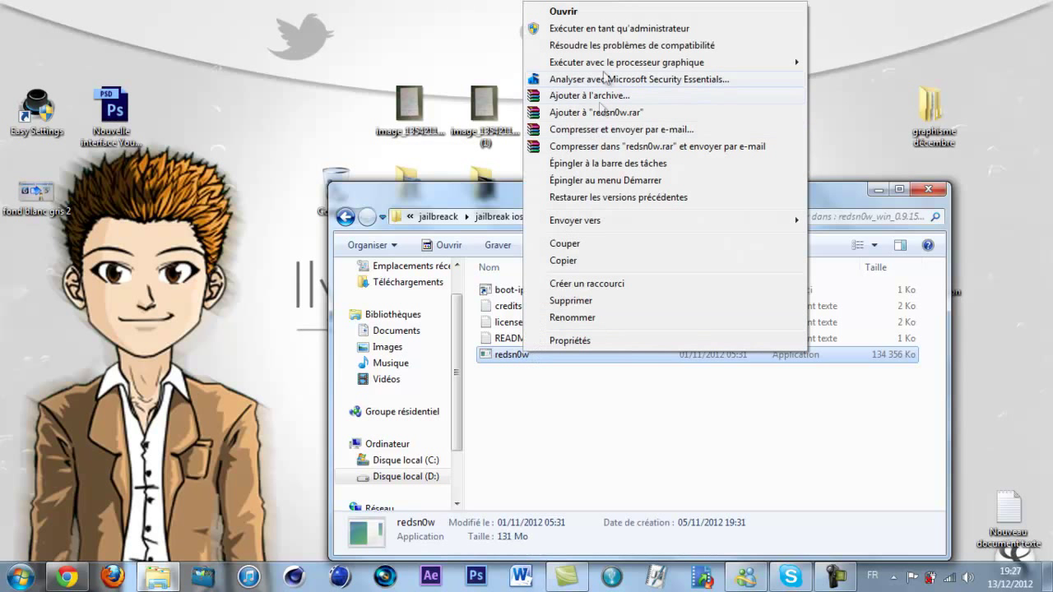
left_click(623, 30)
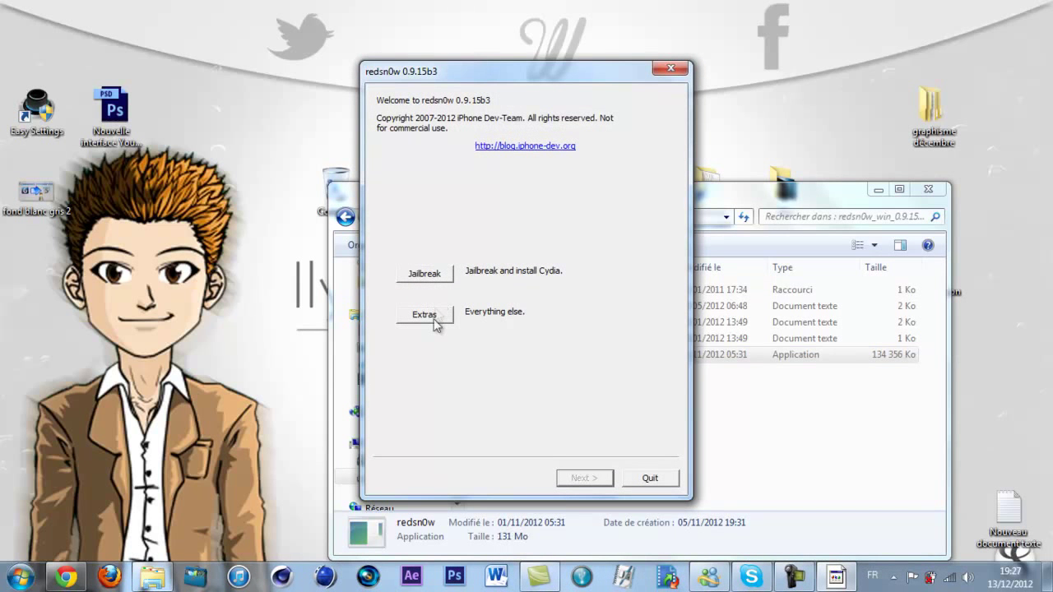
- Go to redsn0w's Restore page through Extras and Even more
left_click(425, 315)
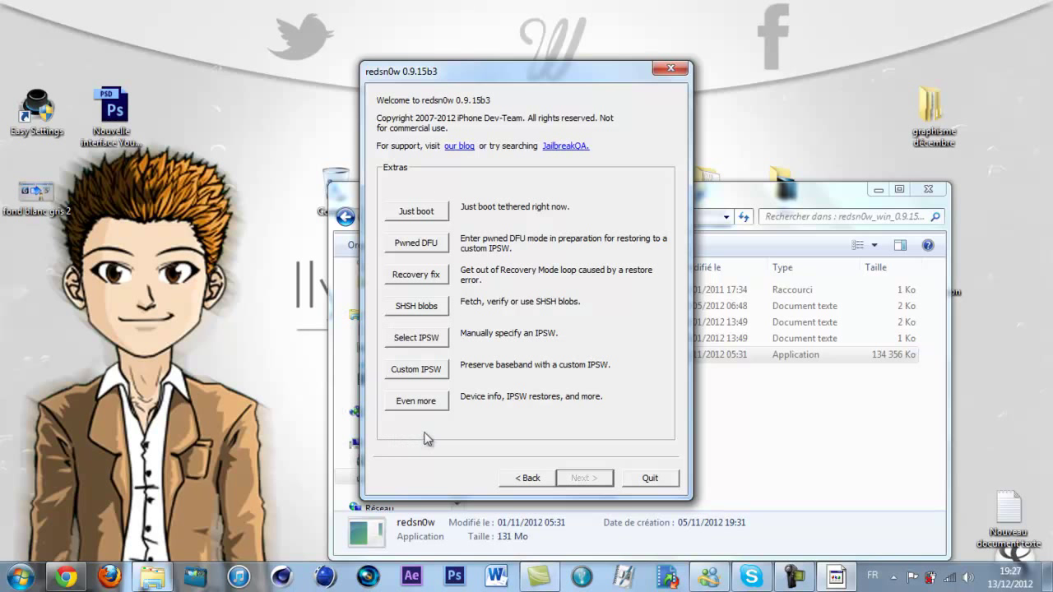
left_click(427, 403)
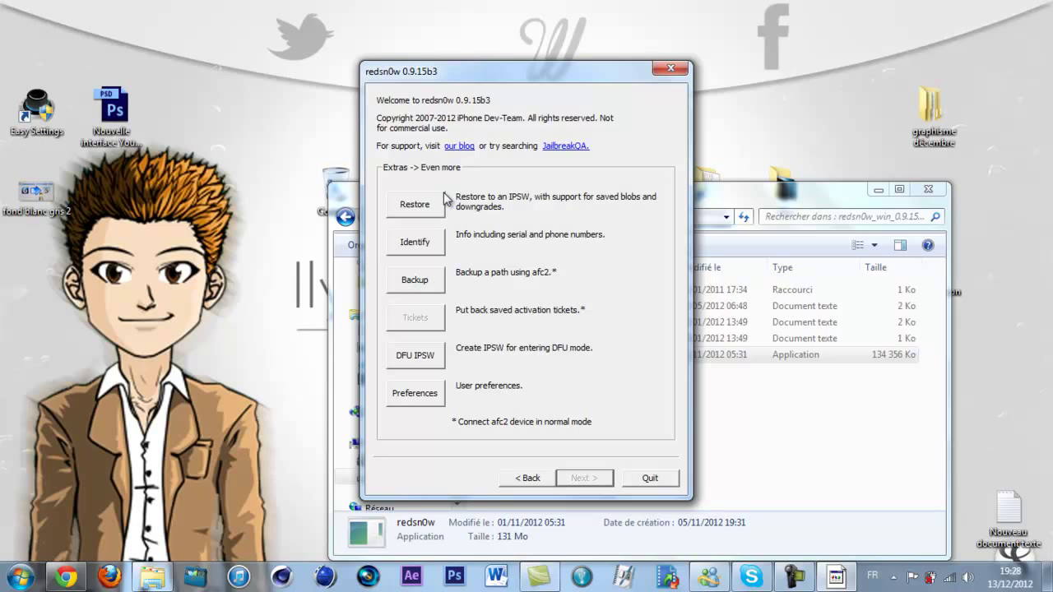
left_click(438, 207)
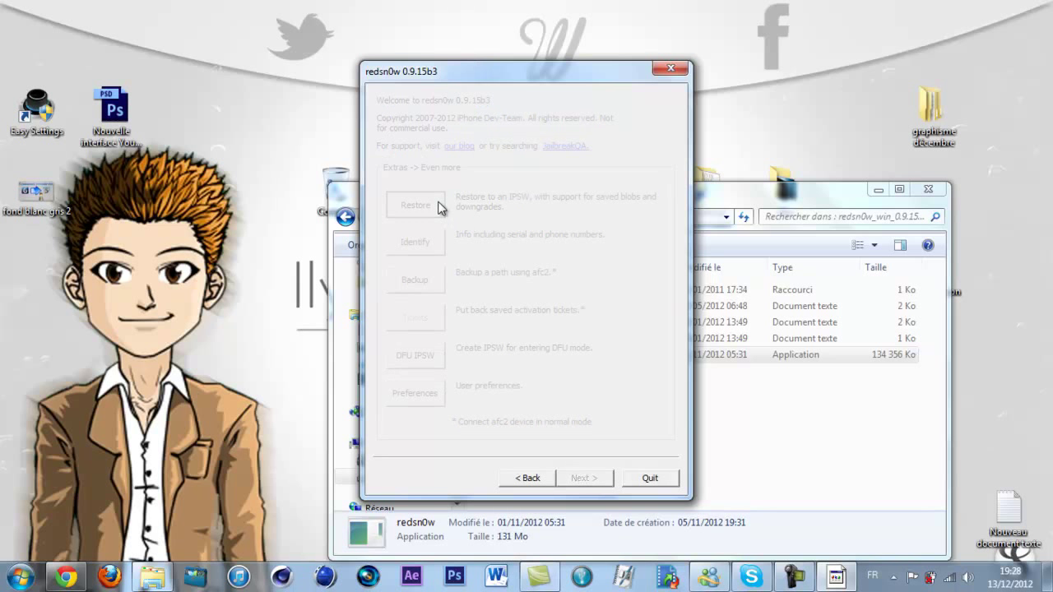
- Load the iPhone3,1_5.1.1_9B206_Restore firmware from the official iphone 4 folder on drive D: as the IPSW for the restore
left_click(442, 248)
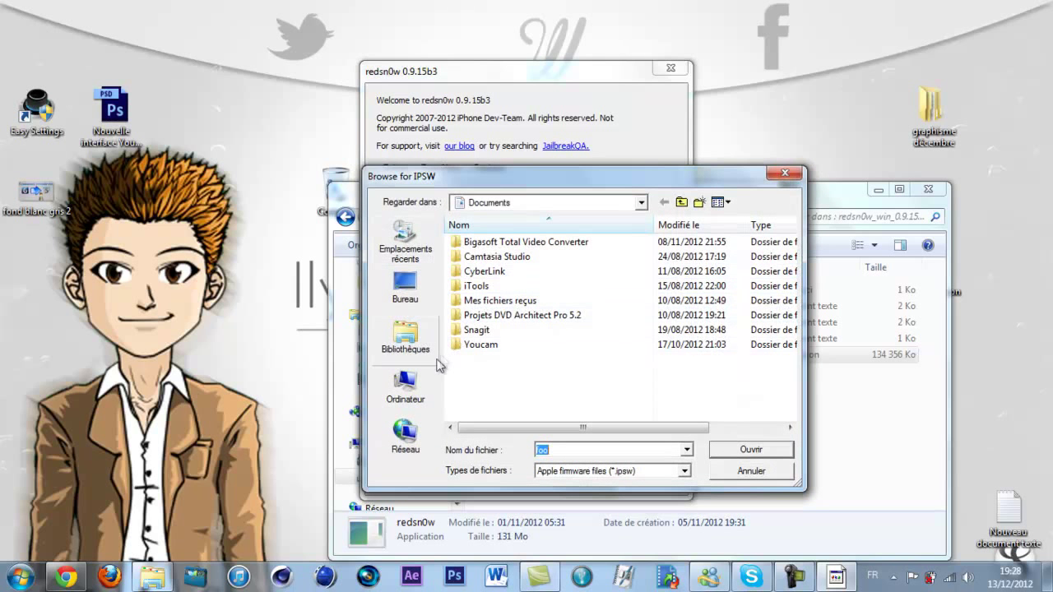
left_click(415, 398)
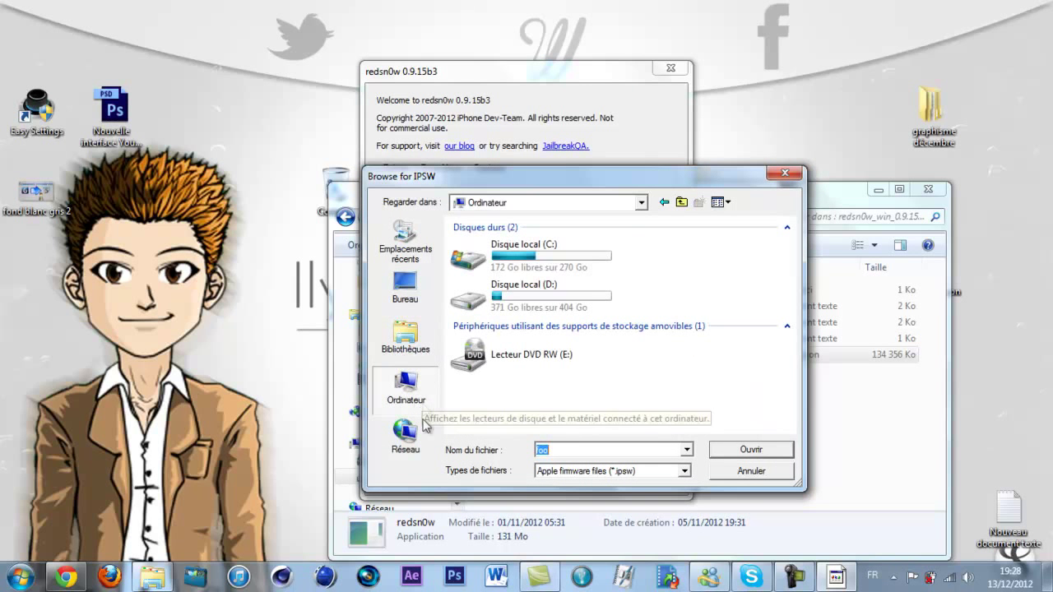
left_click(485, 306)
double_click(486, 306)
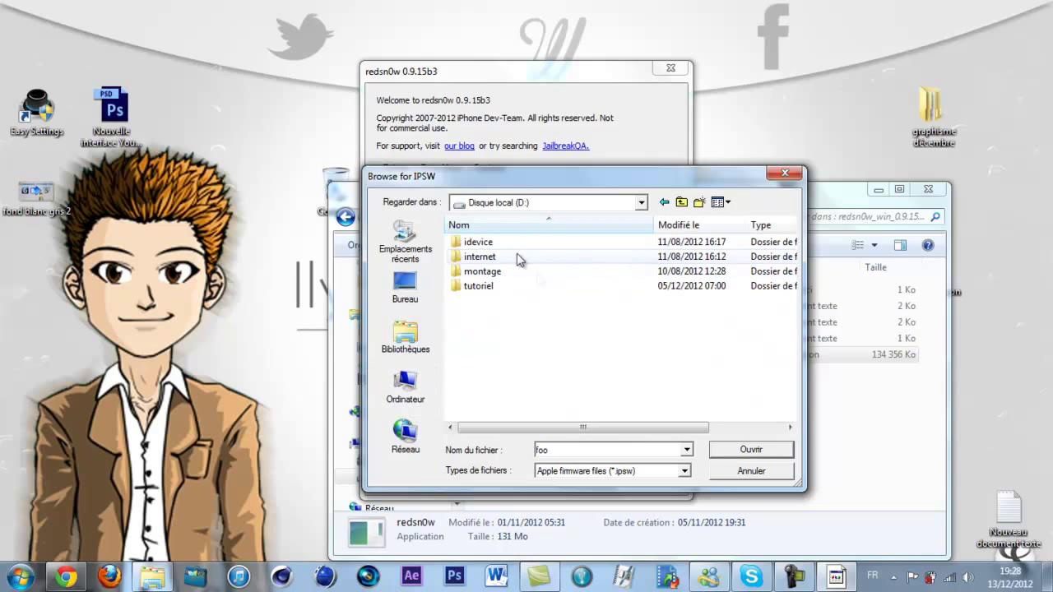
double_click(492, 242)
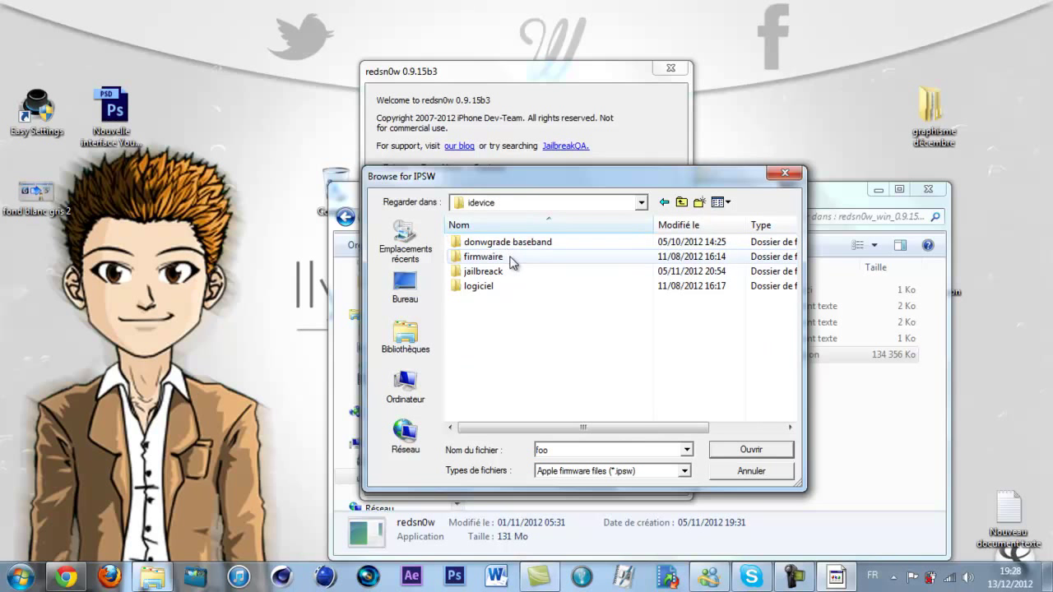
double_click(509, 258)
double_click(508, 259)
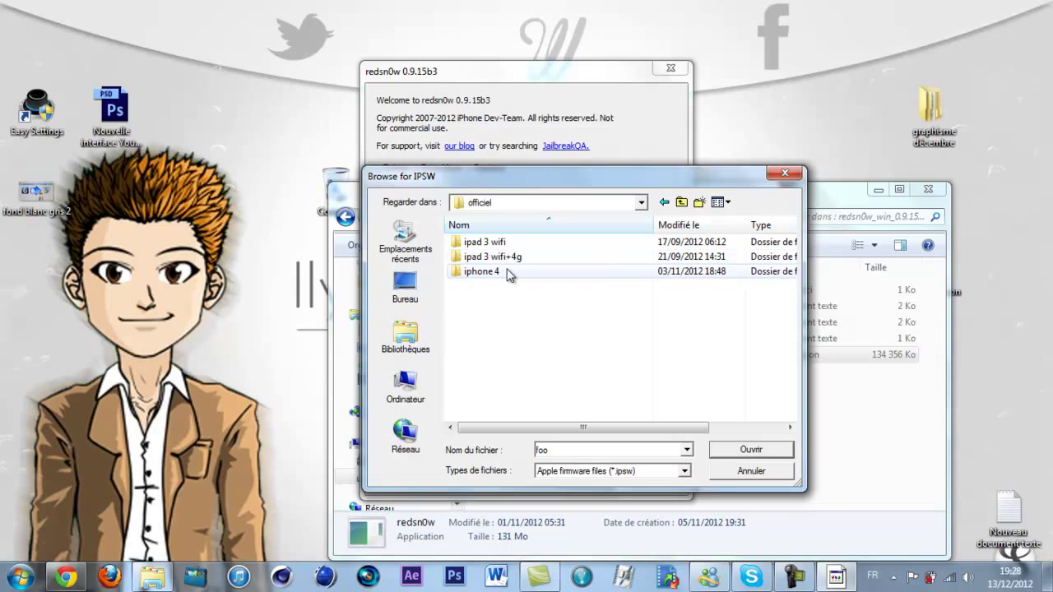
double_click(511, 272)
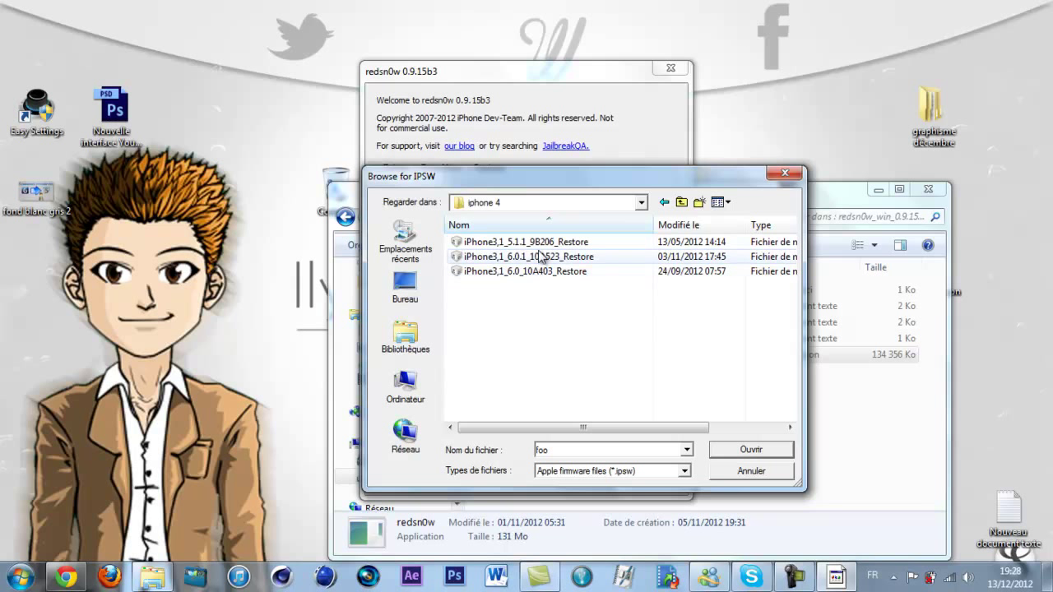
left_click(497, 243)
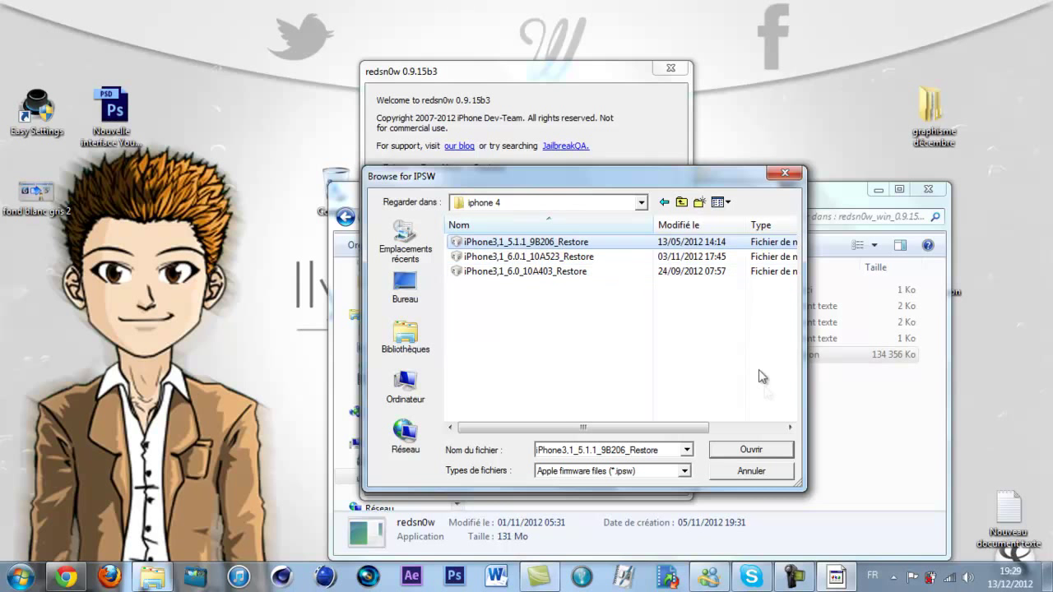
left_click(744, 452)
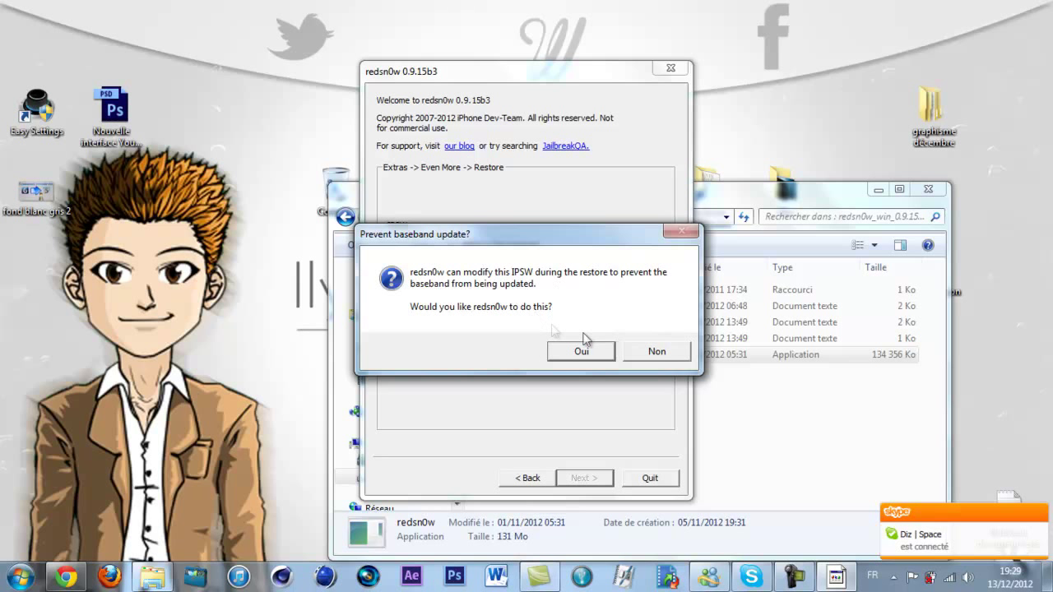
- Decline the baseband update prevention and proceed to the guided Pwned DFU mode preparation
left_click(678, 356)
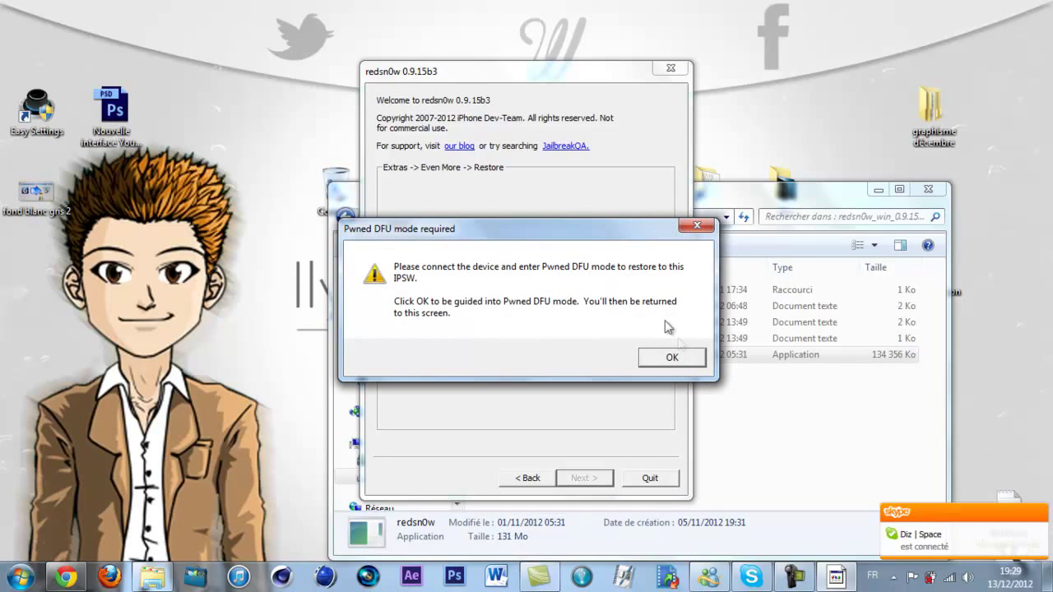
left_click(680, 356)
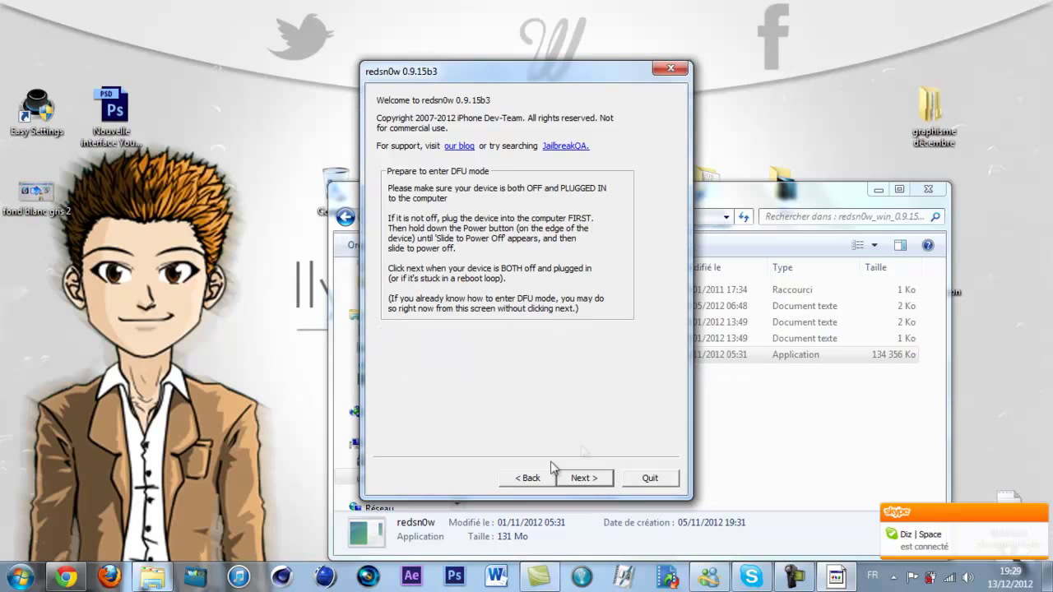
- Leave the DFU preparation and return to the Restore page to view its IPSW and blobs options
left_click(535, 475)
left_click(428, 403)
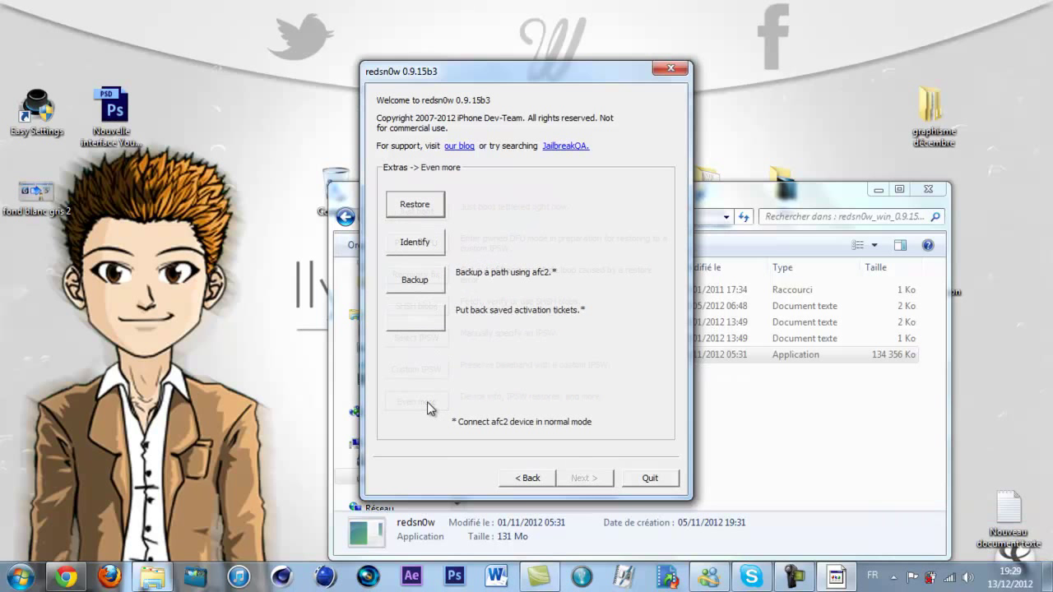
left_click(415, 205)
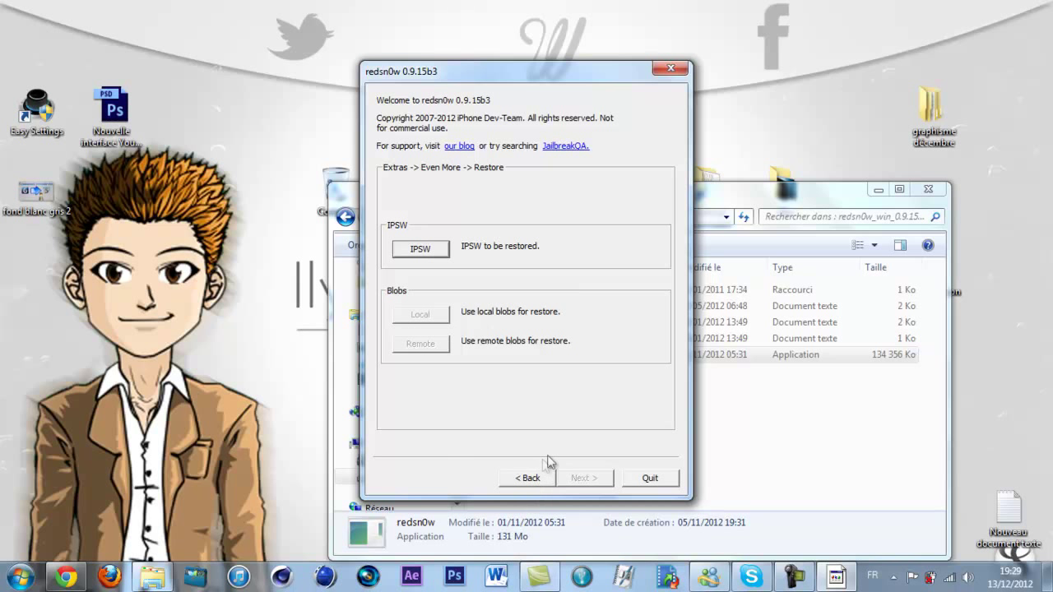
- Go back to redsn0w's start page, then close redsn0w and the file explorer window
left_click(531, 483)
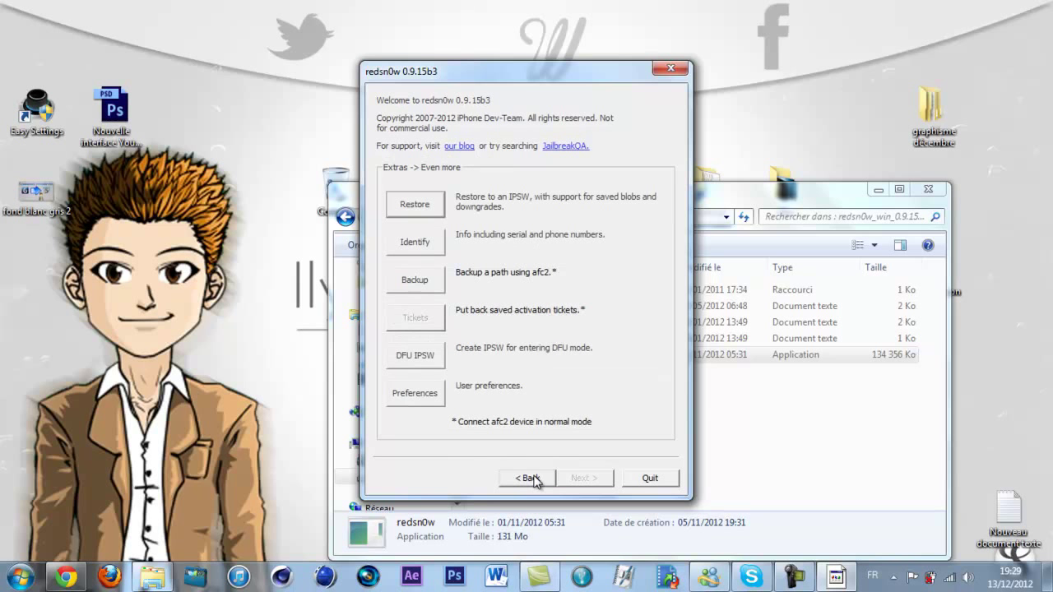
left_click(520, 481)
left_click(518, 482)
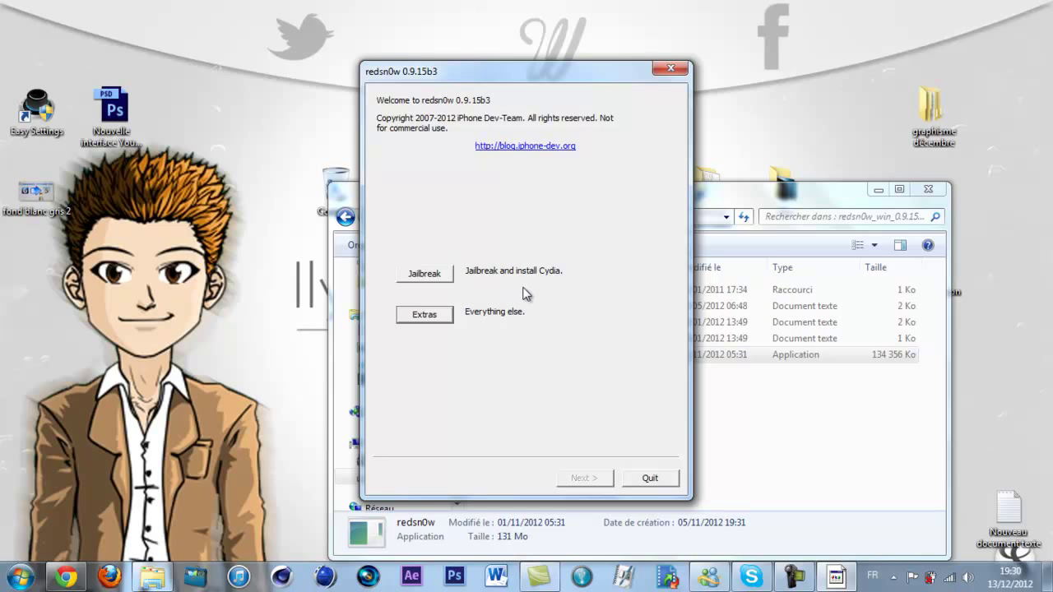
left_click(671, 68)
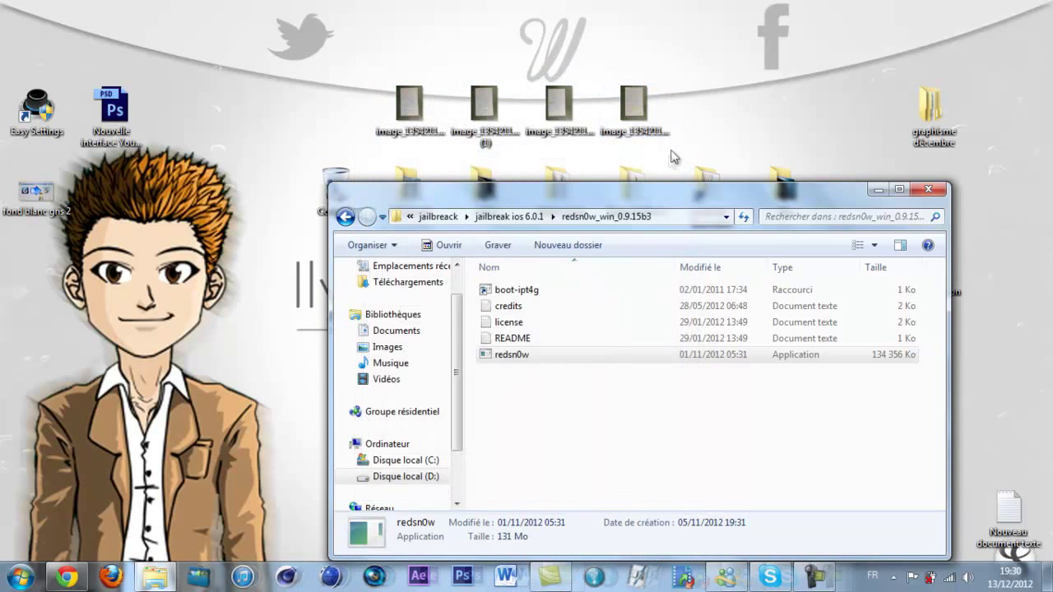
left_click(926, 192)
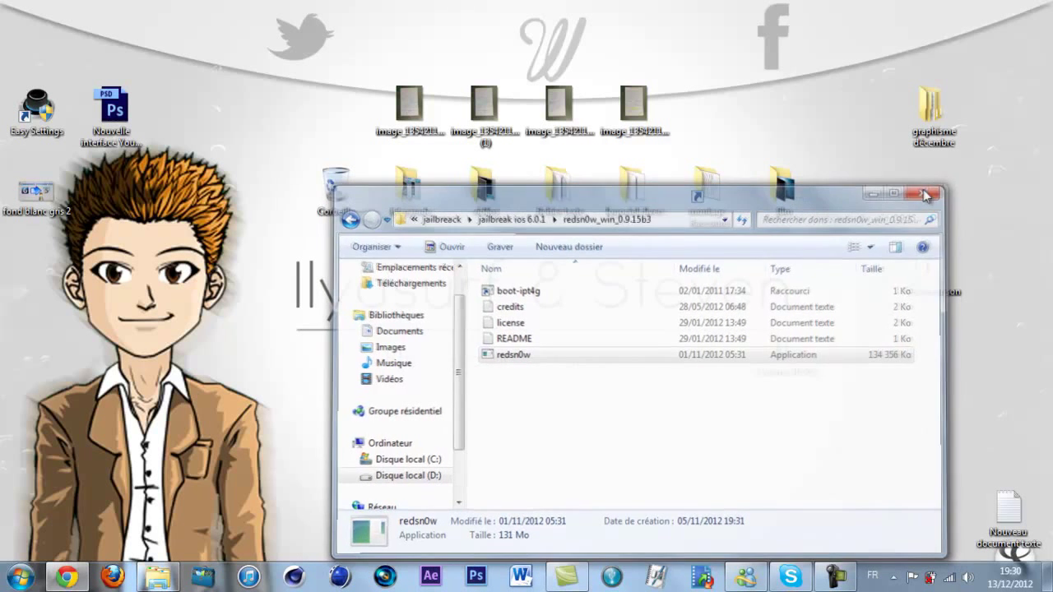
left_click(834, 579)
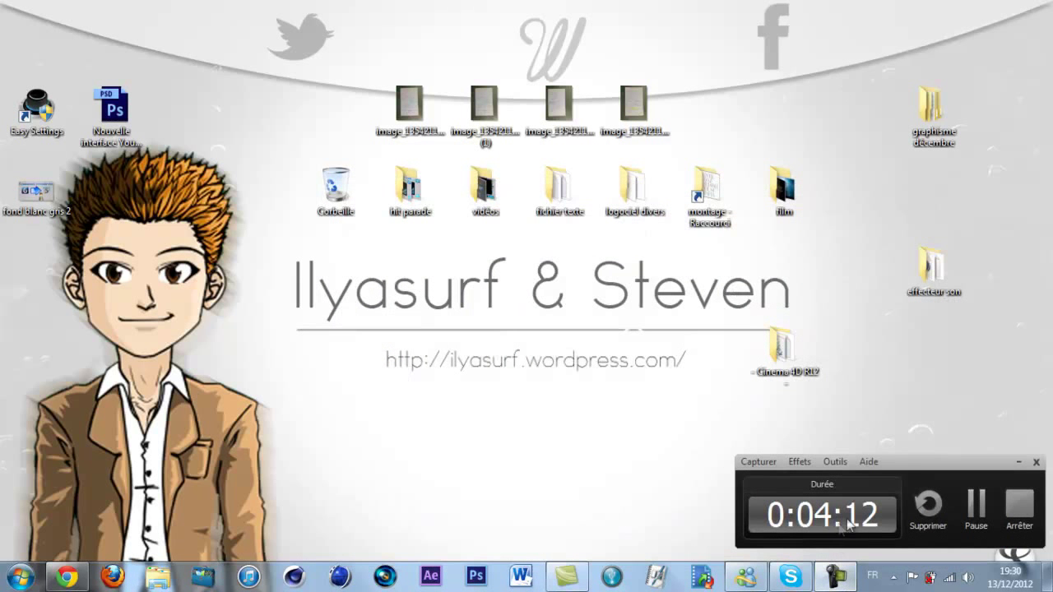